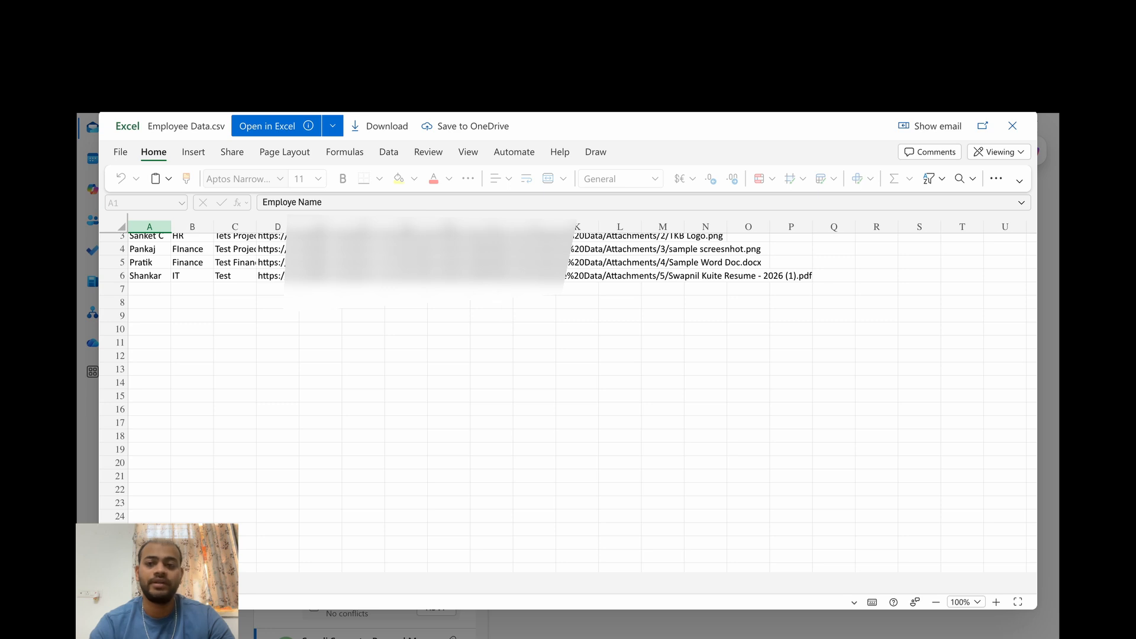
# Step: Close the Employee Data.csv preview and open the Sample DOc Lib library on the Demo Site ABC SharePoint site
pyautogui.click(1015, 125)
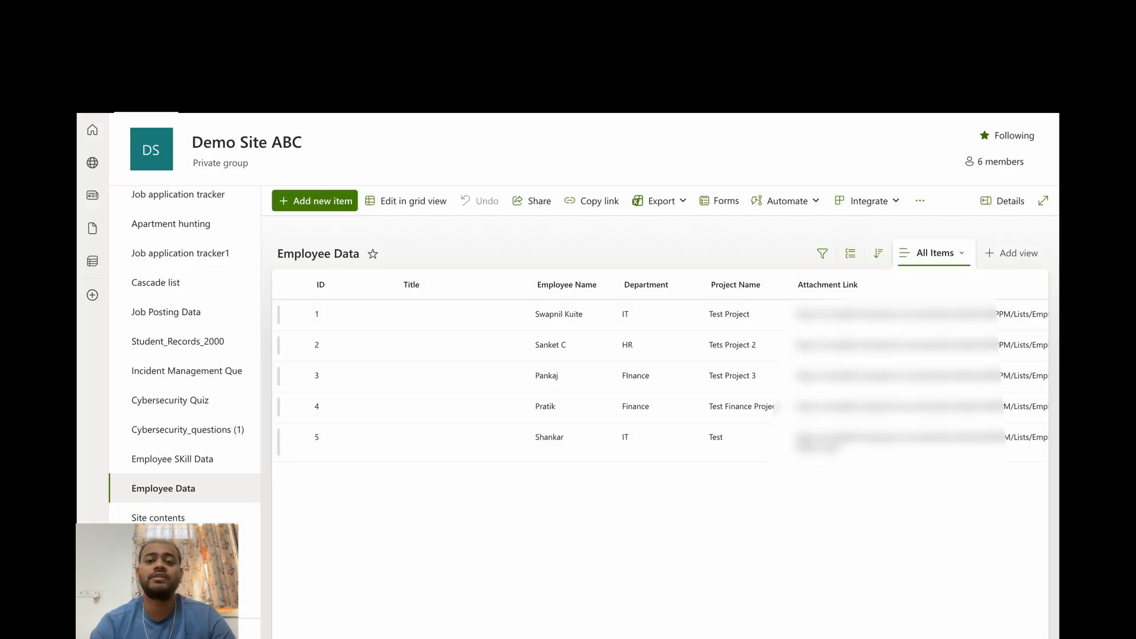
pyautogui.scroll(5, 170, 283)
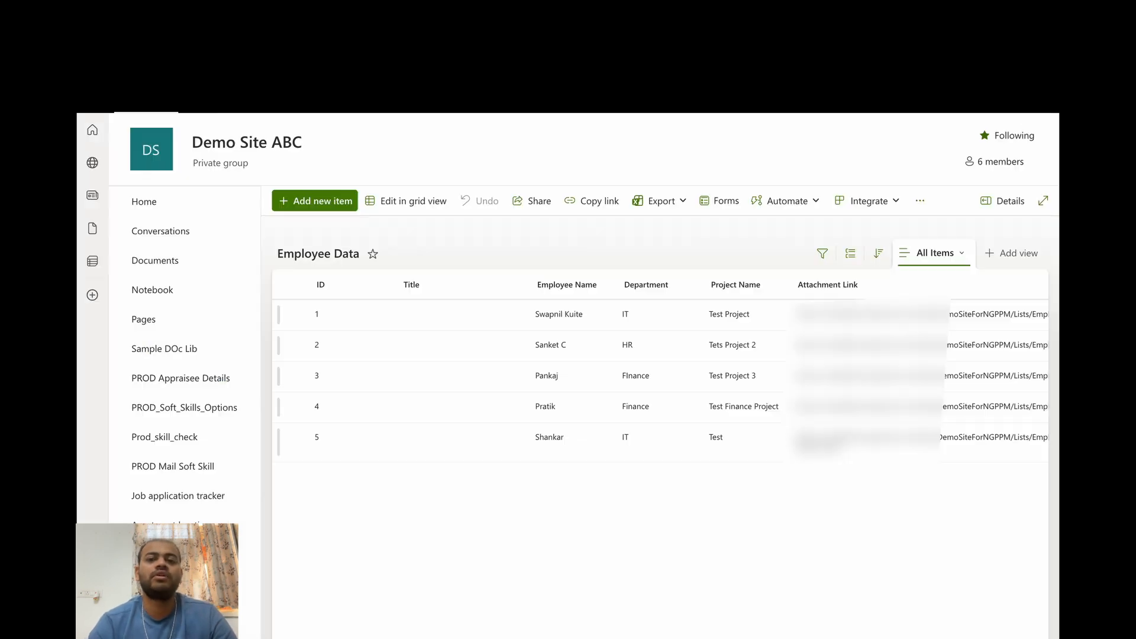
pyautogui.click(168, 352)
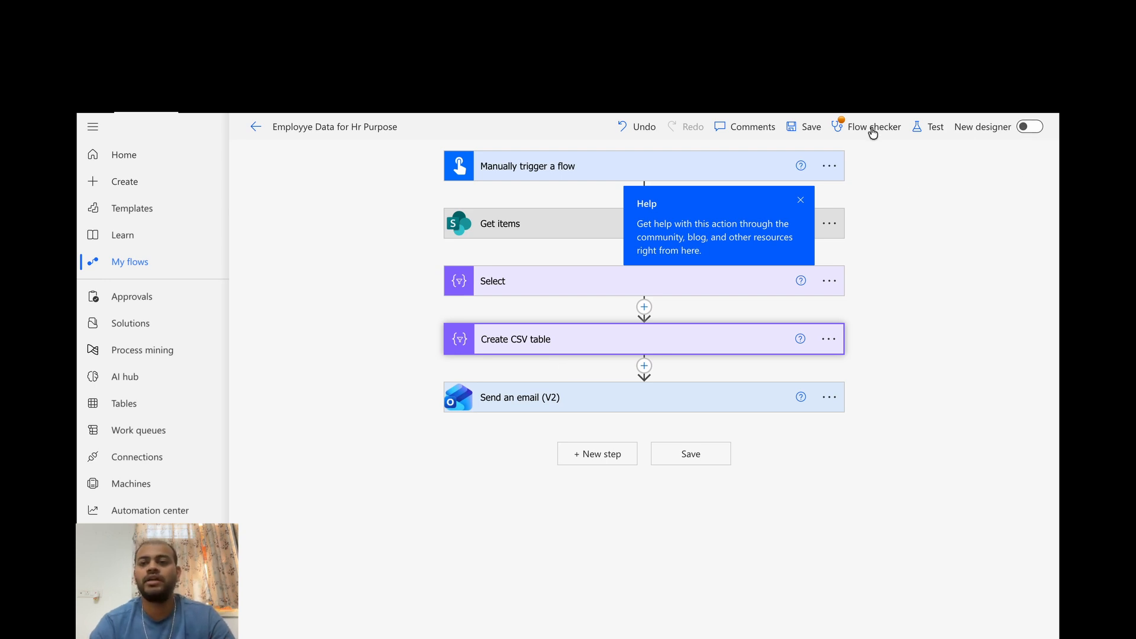
# Step: In the Power Automate flow, insert a SharePoint Create file action between Create CSV table and Send an email (V2)
pyautogui.click(644, 368)
pyautogui.click(632, 386)
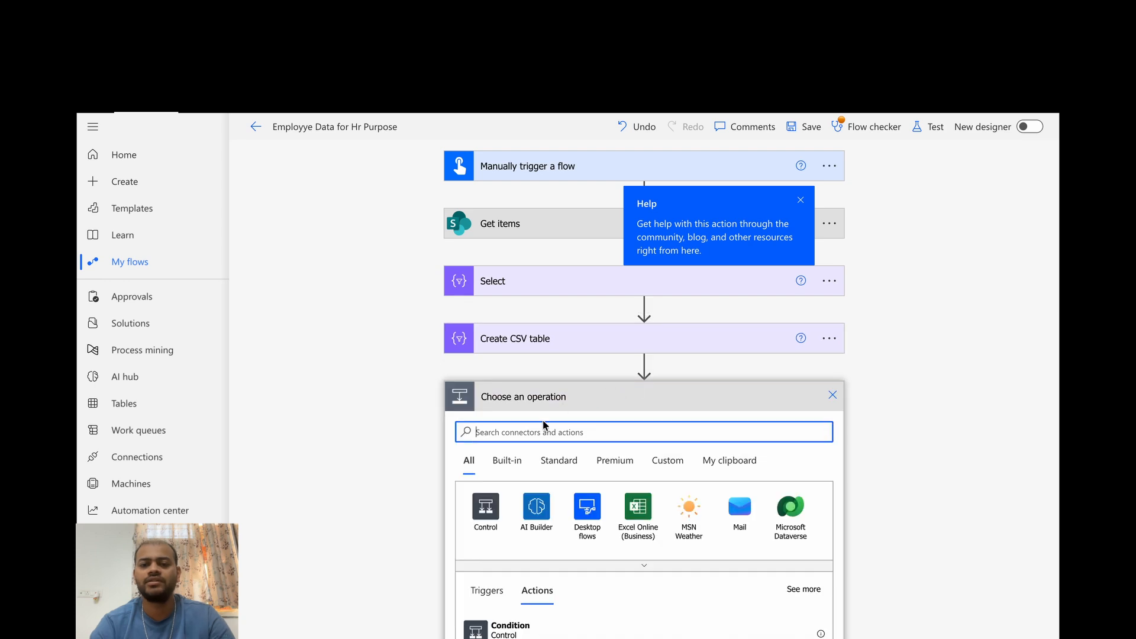
pyautogui.write('create f')
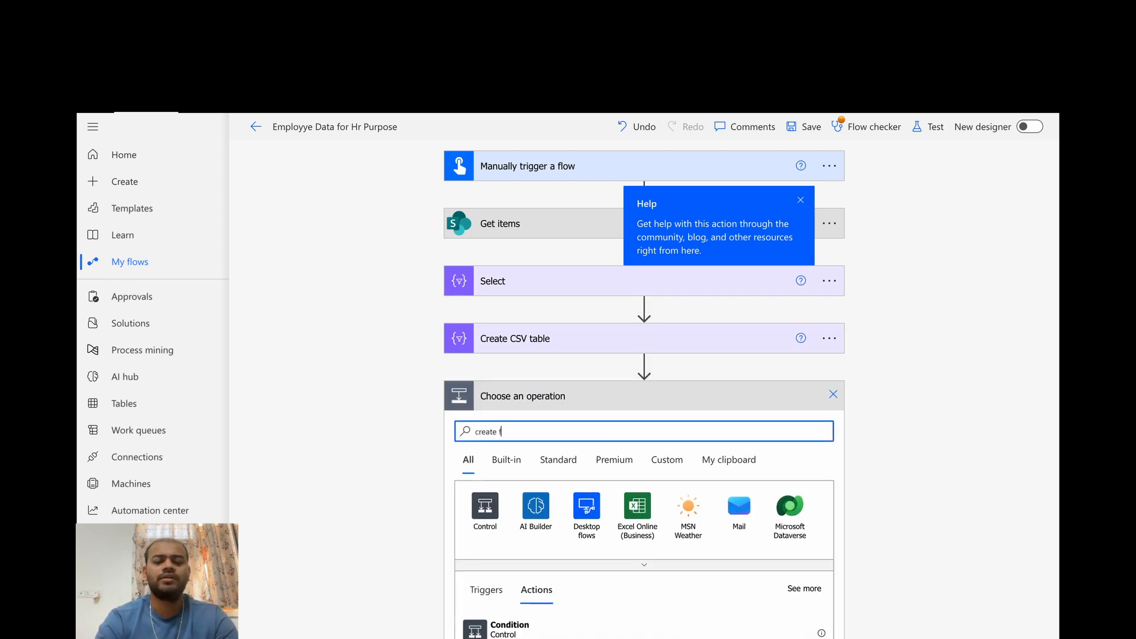
pyautogui.write('ile')
pyautogui.scroll(-1, 593, 449)
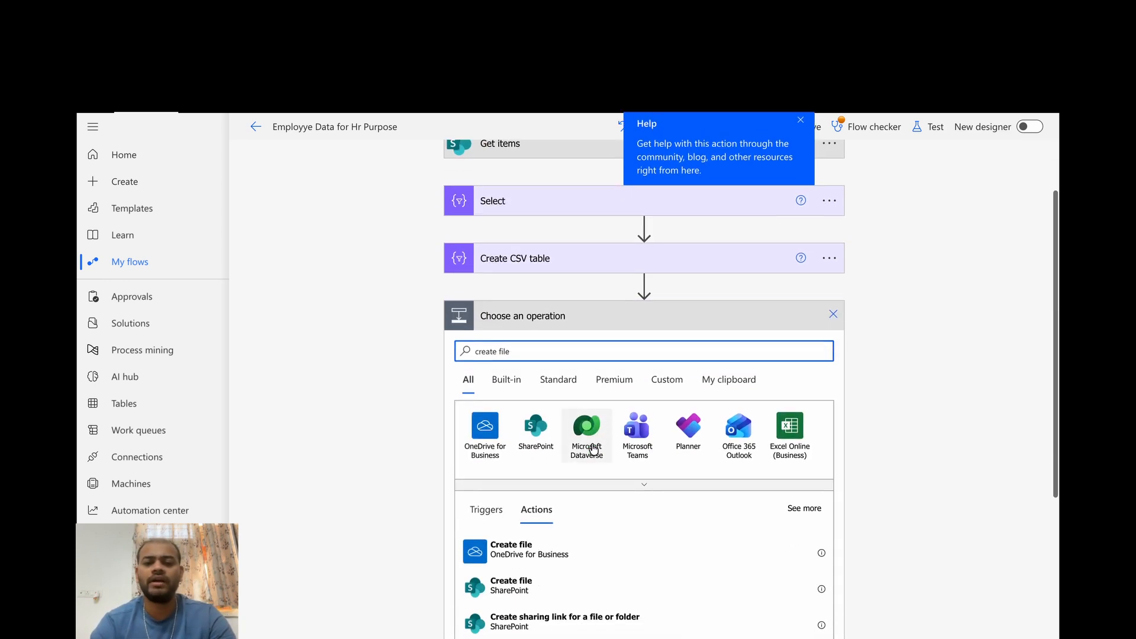
pyautogui.click(515, 588)
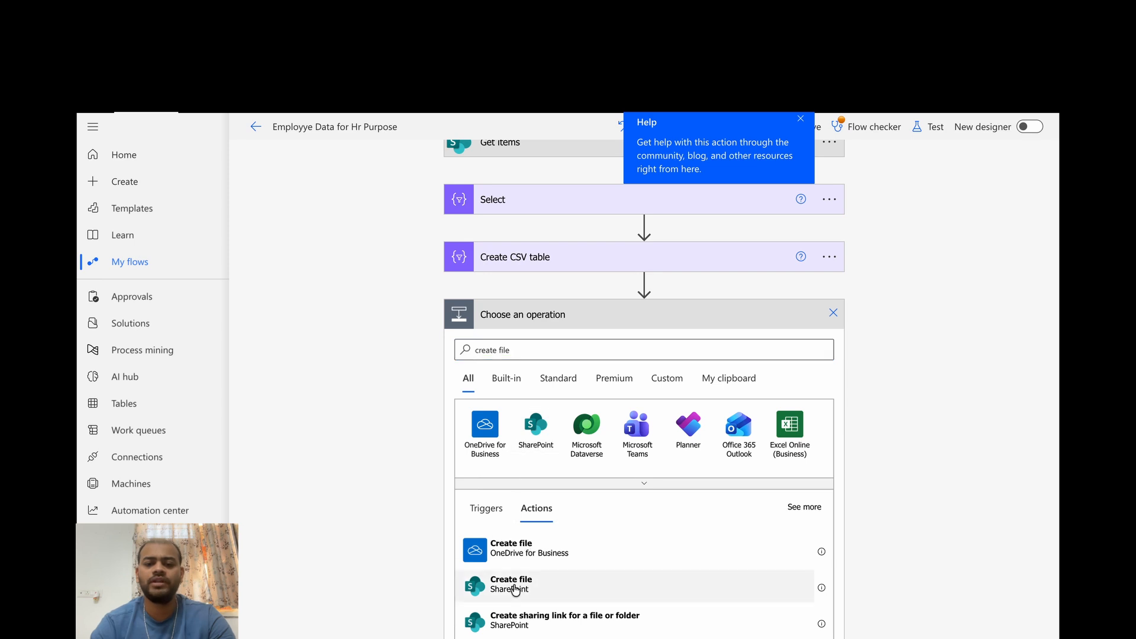
# Step: Set the Create file action's site address to the DemoSiteForNGPPM site and its folder path to /Sample DOc Lib
pyautogui.click(570, 428)
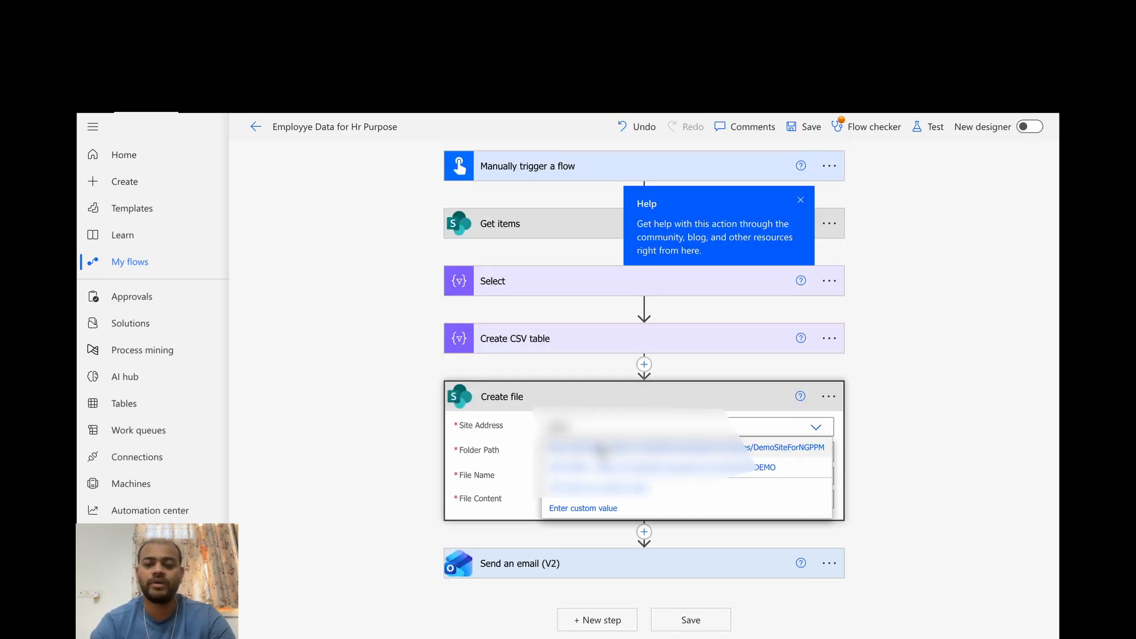
pyautogui.click(601, 448)
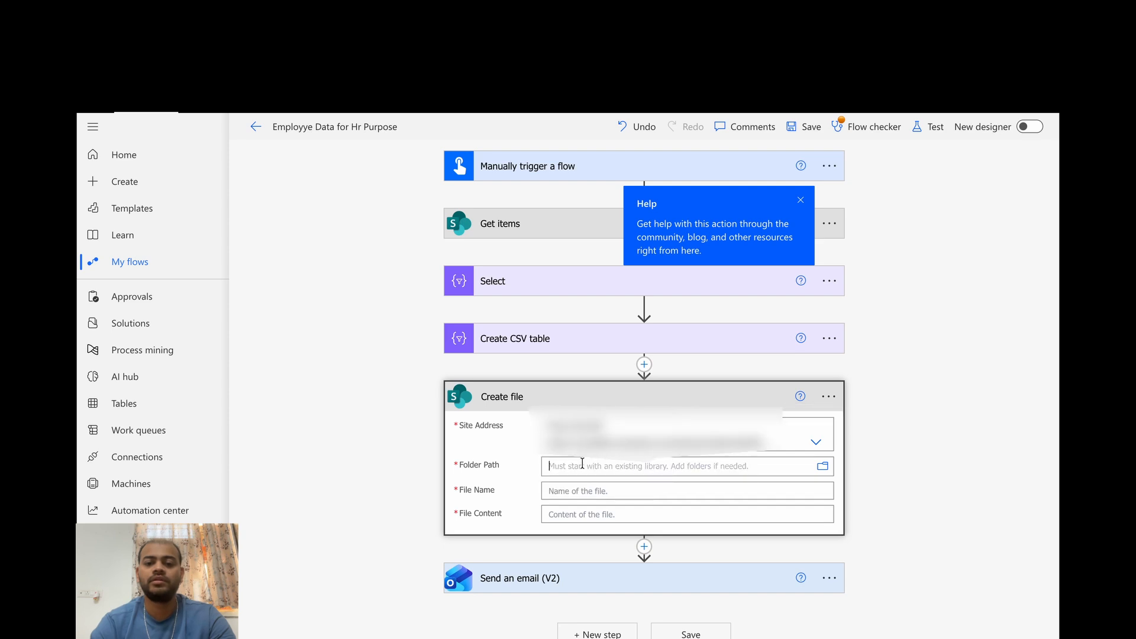
pyautogui.click(822, 468)
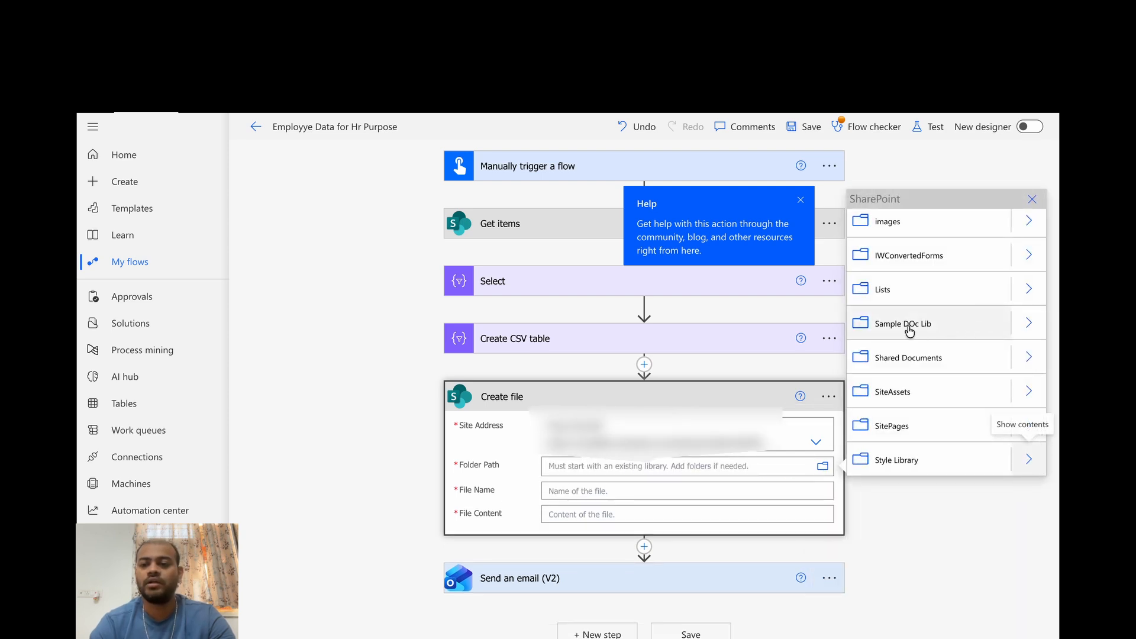
pyautogui.click(944, 328)
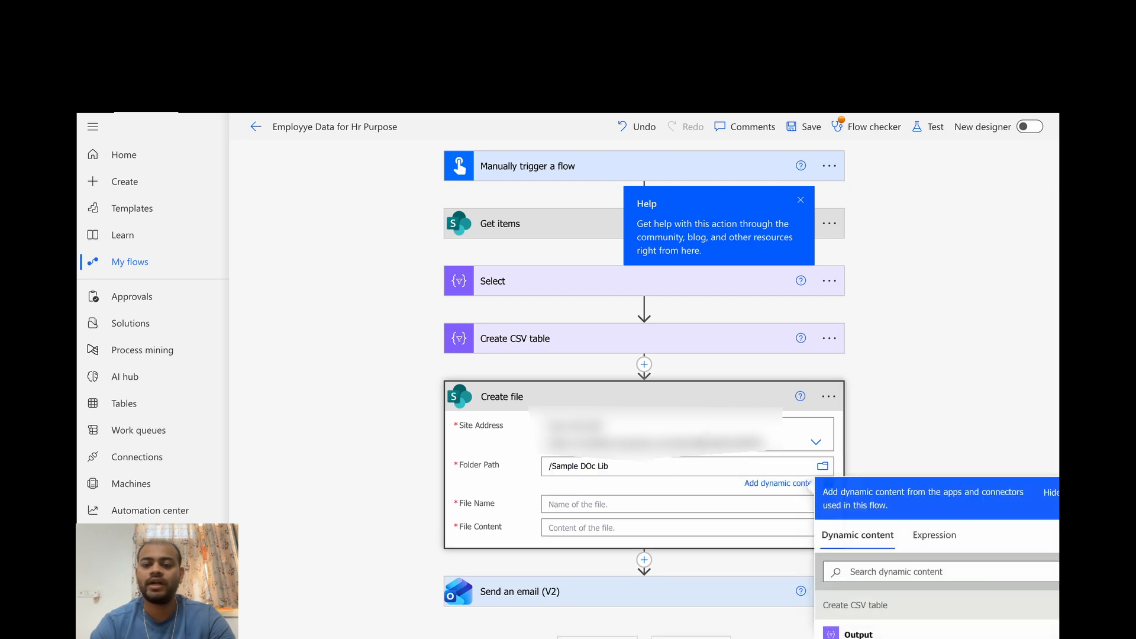
# Step: Set the Create file action's file name to the utcNow() expression followed by _Employee_Data.csv
pyautogui.click(566, 505)
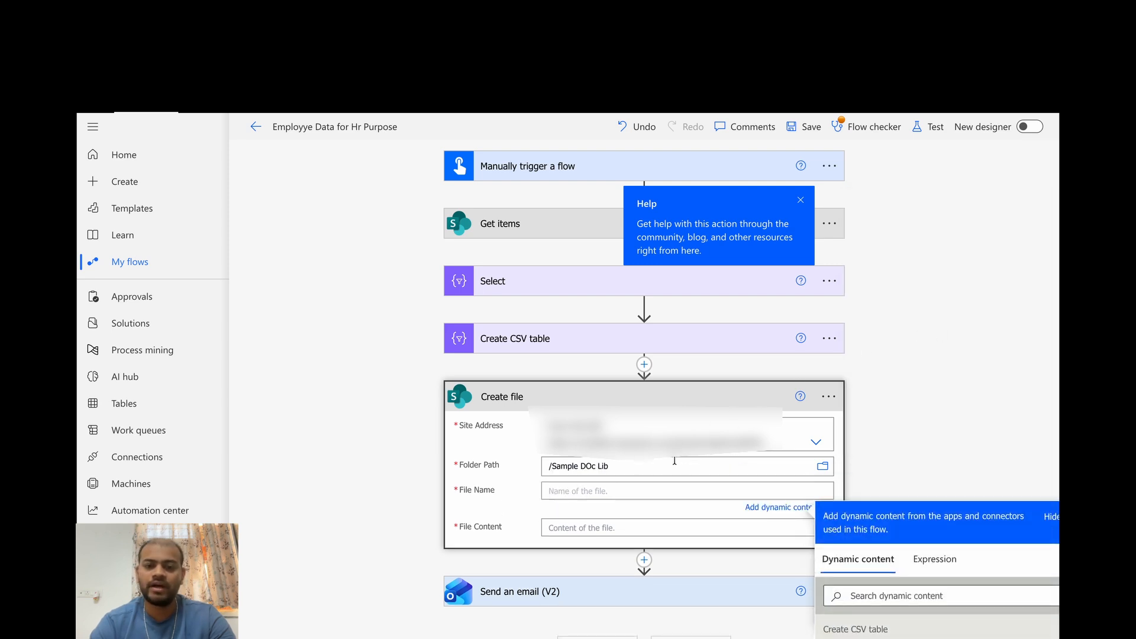
pyautogui.scroll(-1, 668, 468)
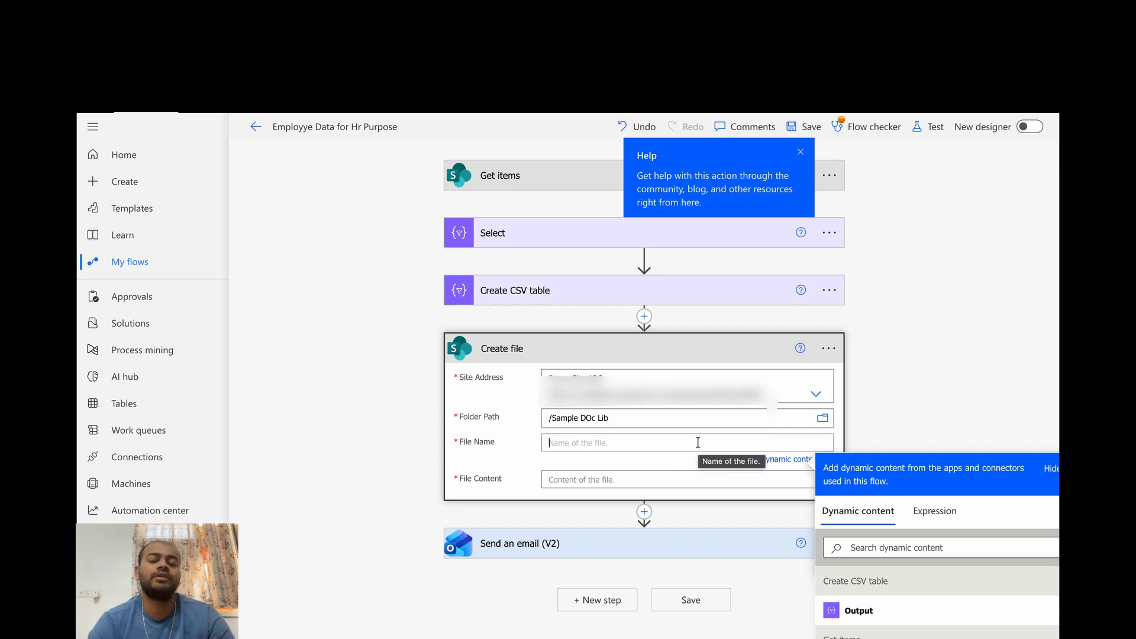
pyautogui.scroll(-1, 921, 408)
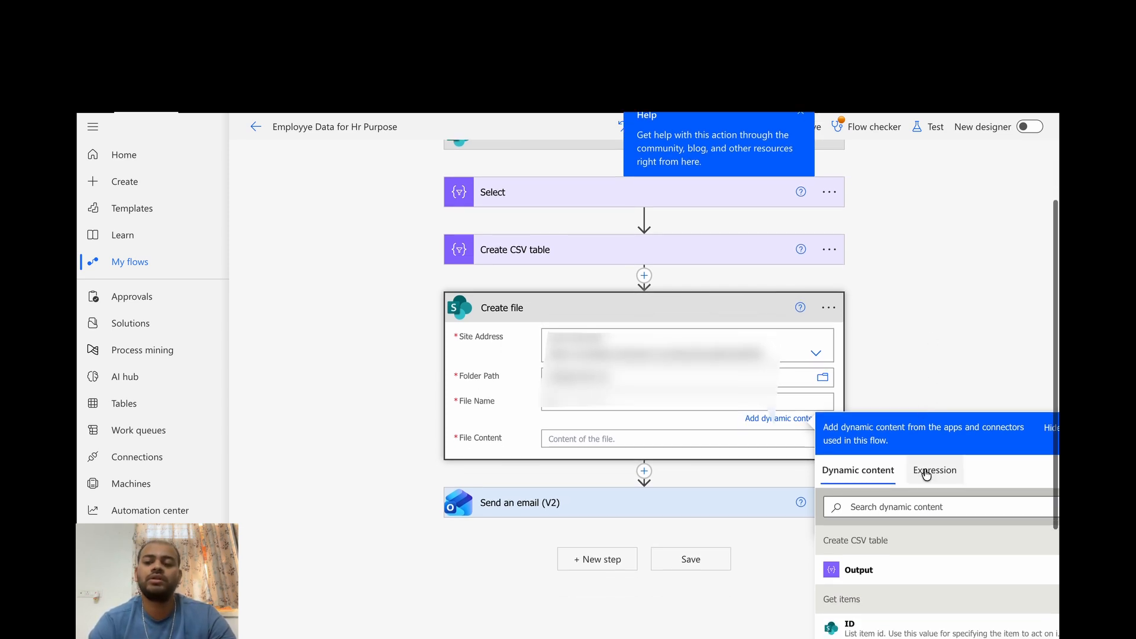
pyautogui.click(933, 482)
pyautogui.write('utc')
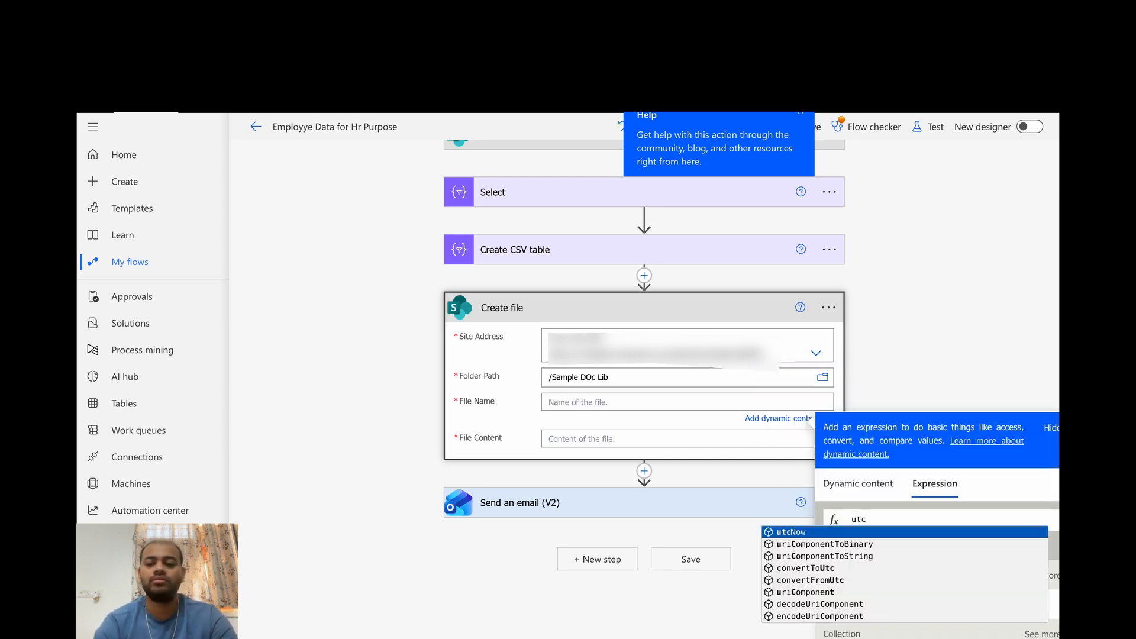
pyautogui.press('Return')
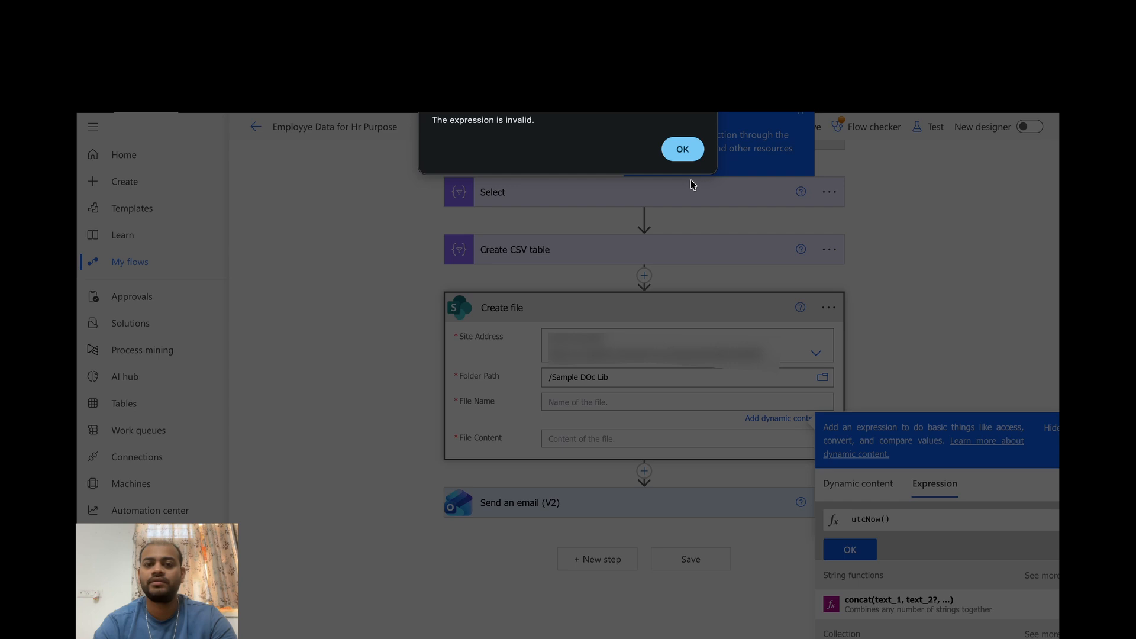
pyautogui.click(681, 150)
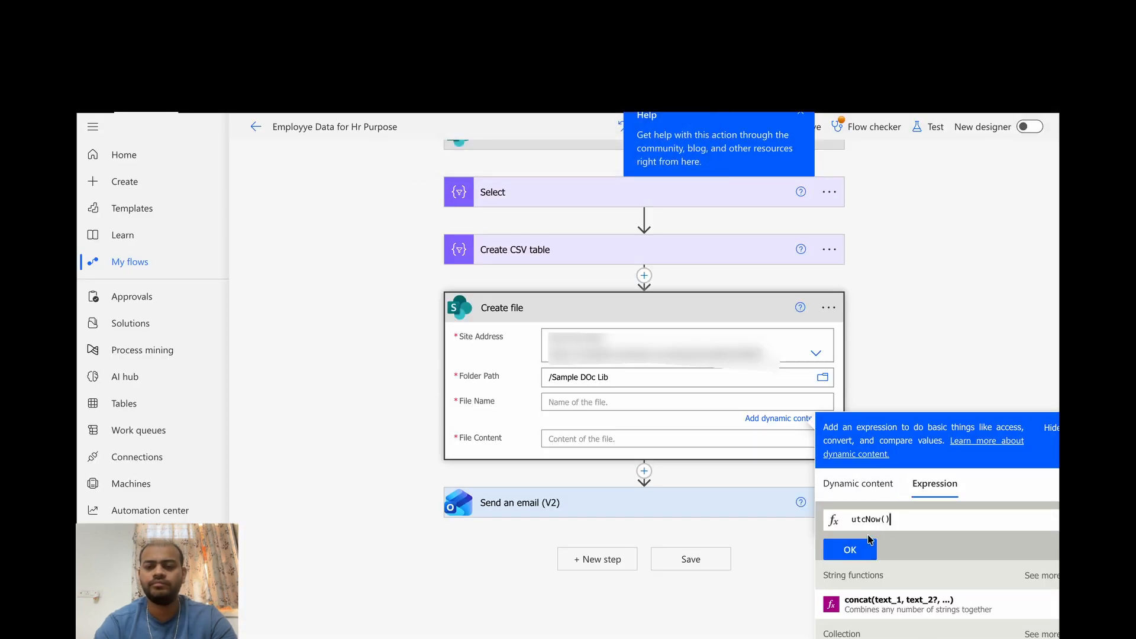
pyautogui.click(852, 550)
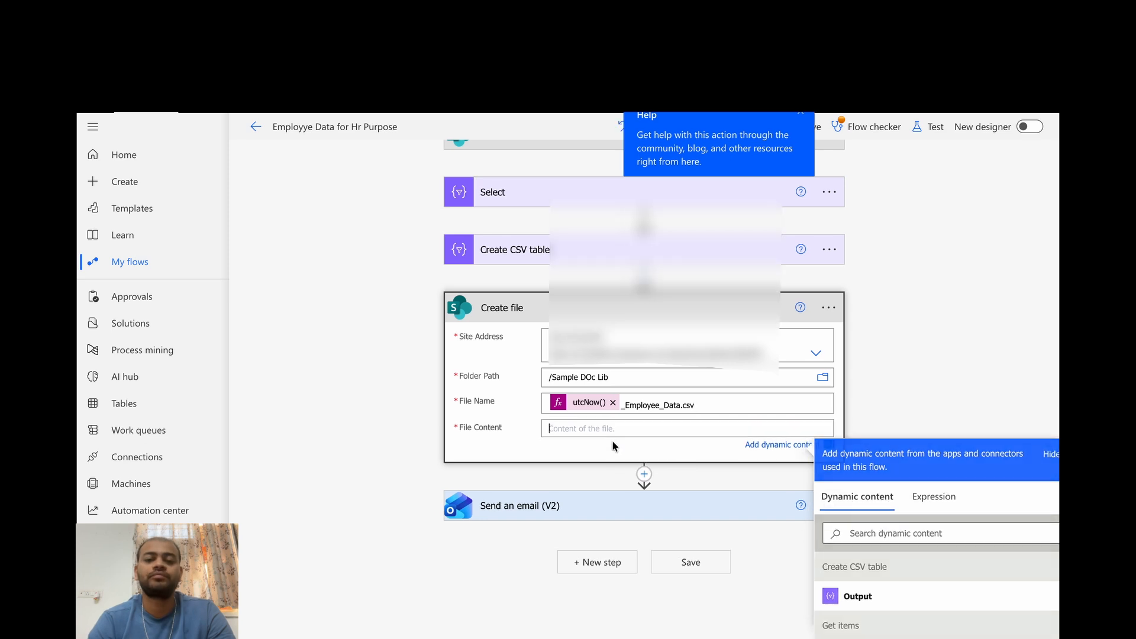
# Step: Use the Create CSV table Output as the Create file action's file content and collapse the action
pyautogui.scroll(-1, 613, 441)
pyautogui.scroll(-1, 780, 350)
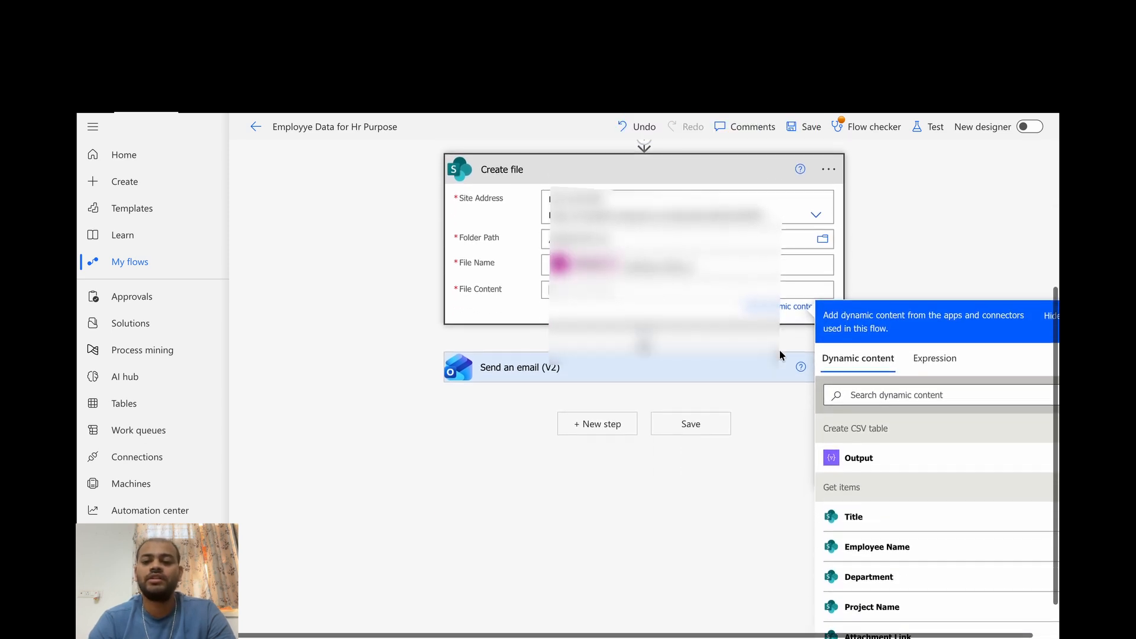
pyautogui.scroll(2, 780, 349)
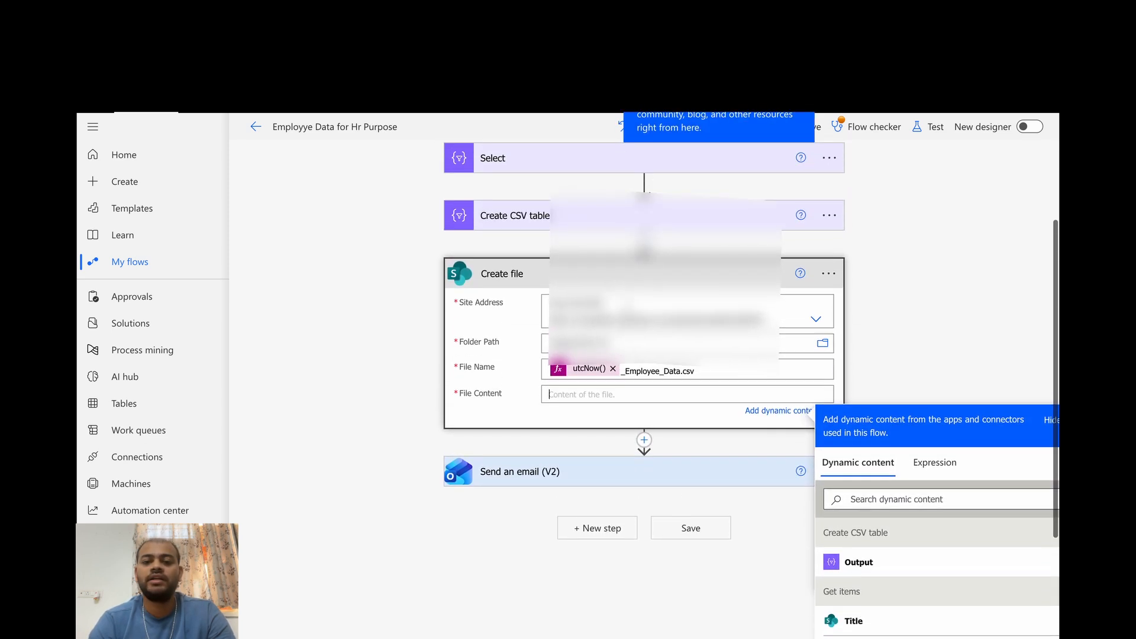
pyautogui.scroll(-1, 801, 429)
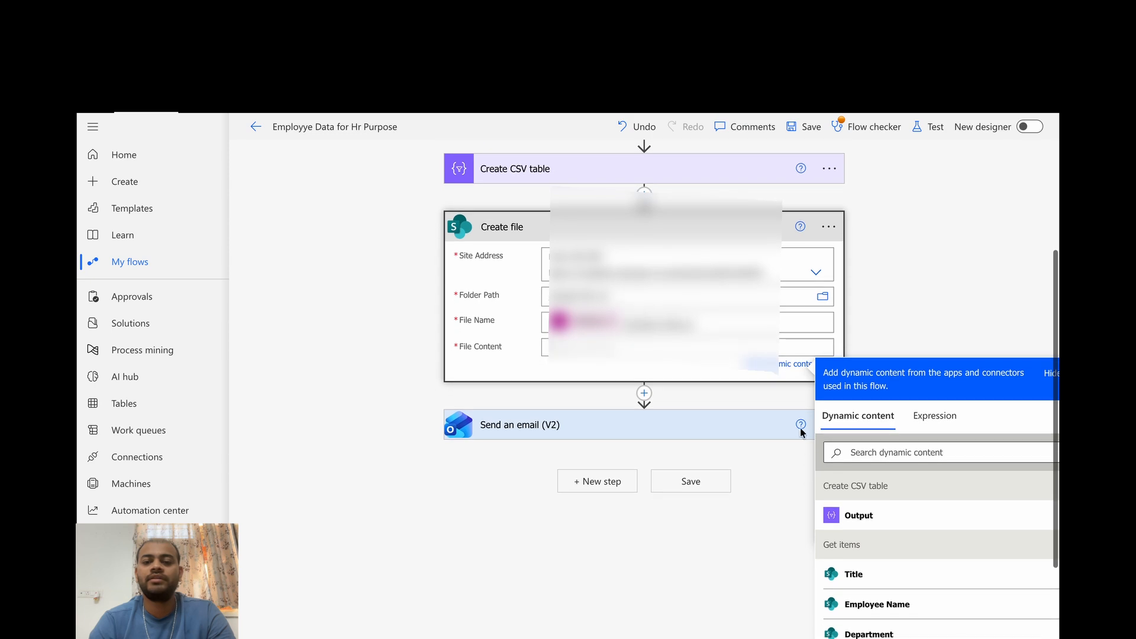
pyautogui.click(851, 516)
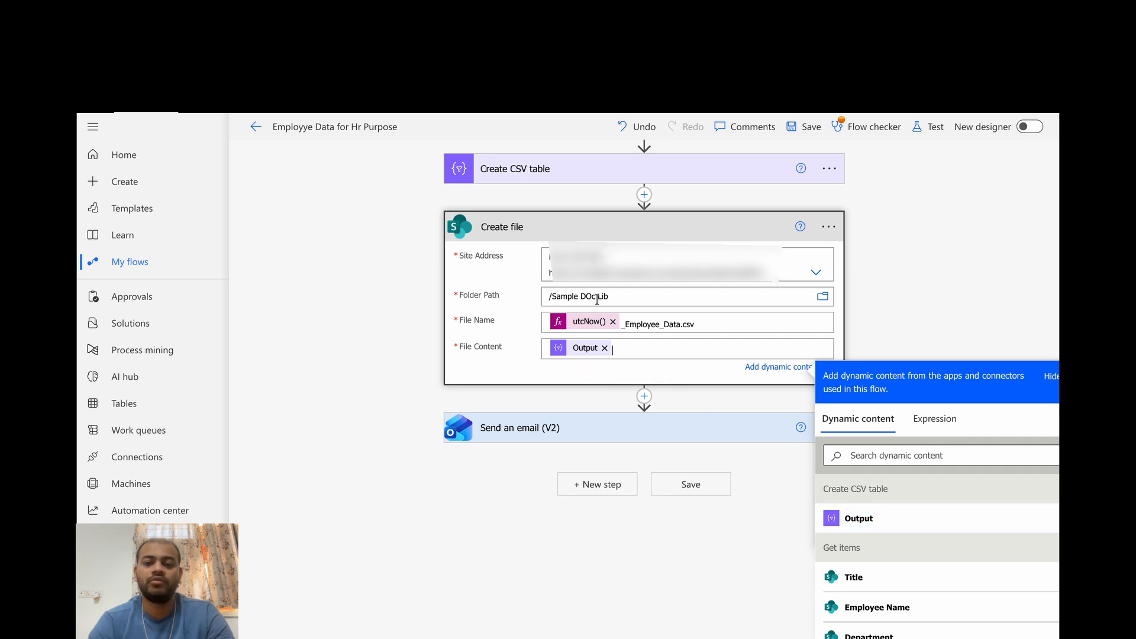
pyautogui.click(553, 224)
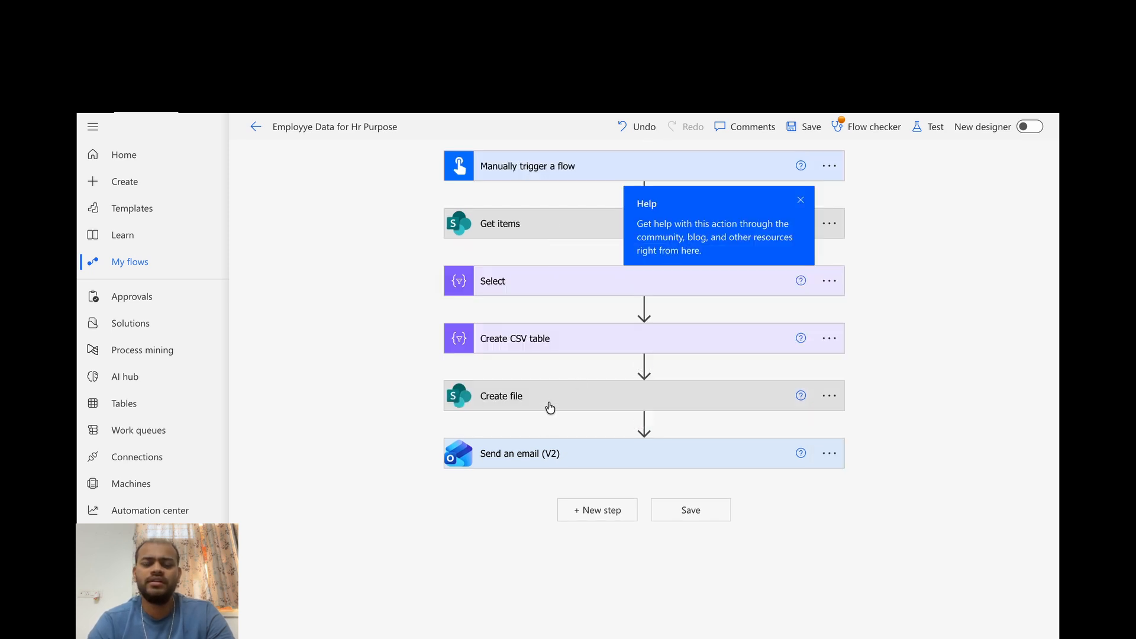
# Step: Review the attachment settings of Send an email (V2) and the fields of Create file, collapsing each action again
pyautogui.click(540, 456)
pyautogui.scroll(-1, 540, 455)
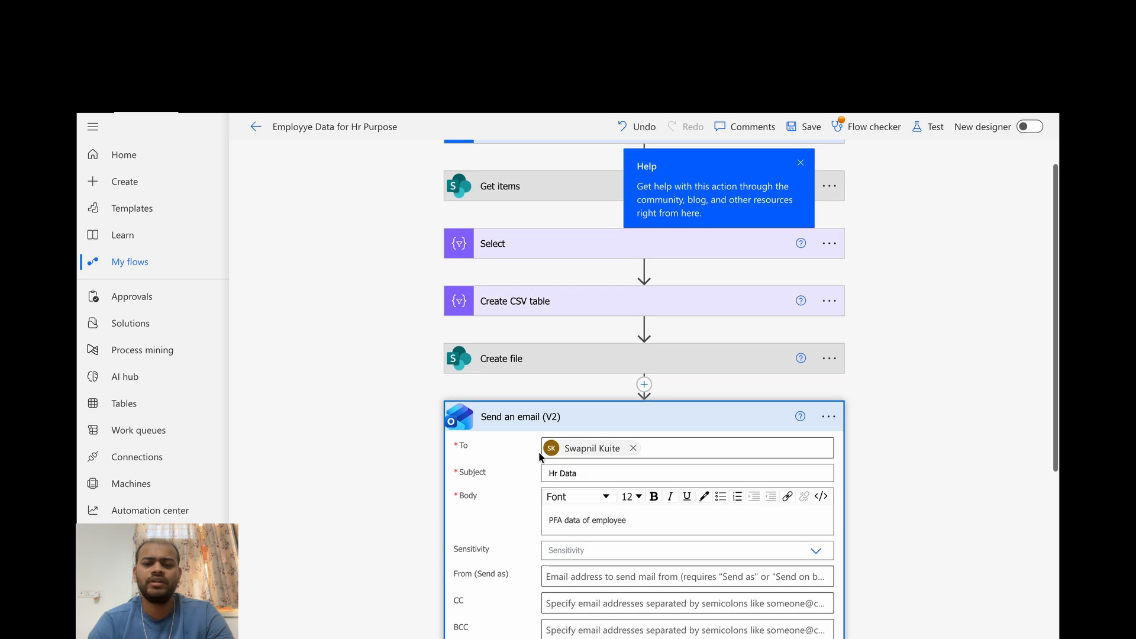
pyautogui.scroll(-1, 620, 426)
pyautogui.scroll(-3, 620, 426)
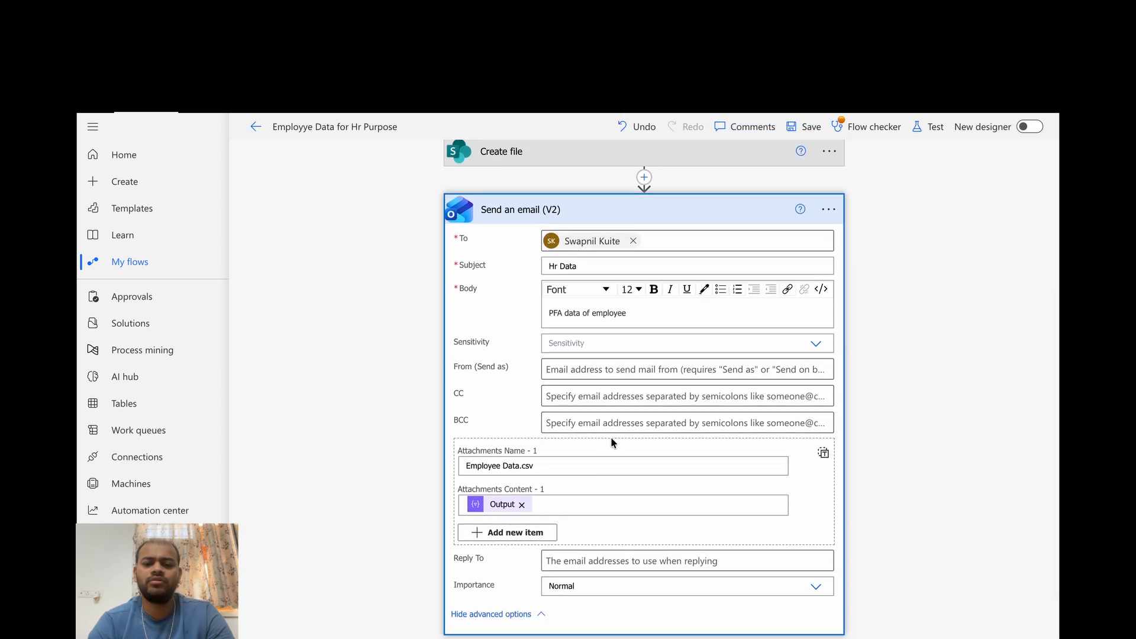
pyautogui.click(523, 213)
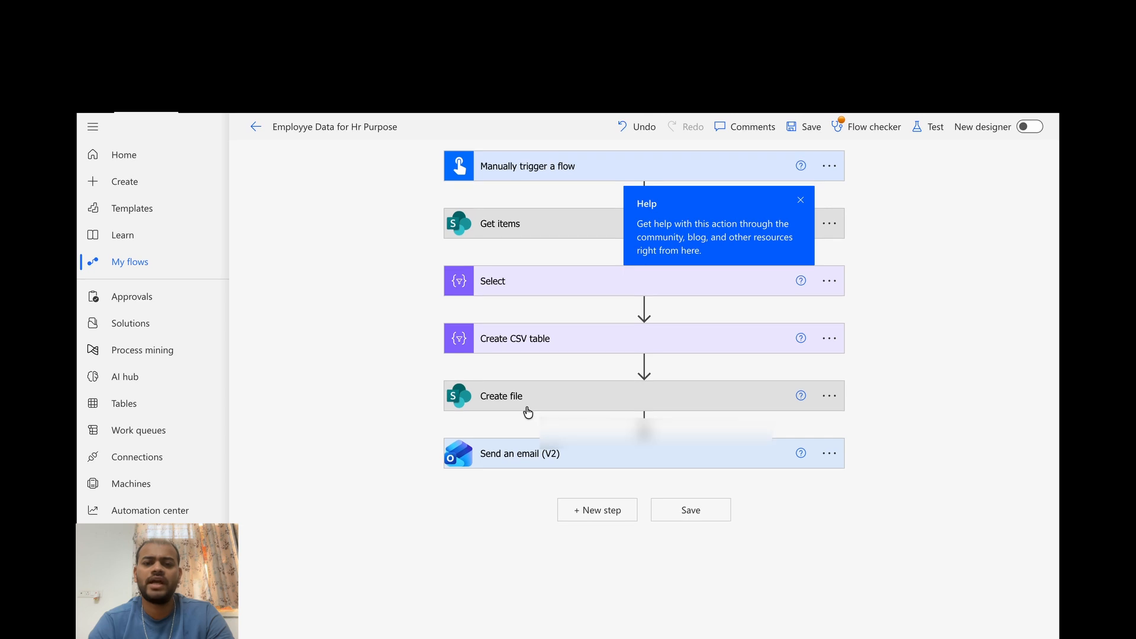
pyautogui.click(545, 401)
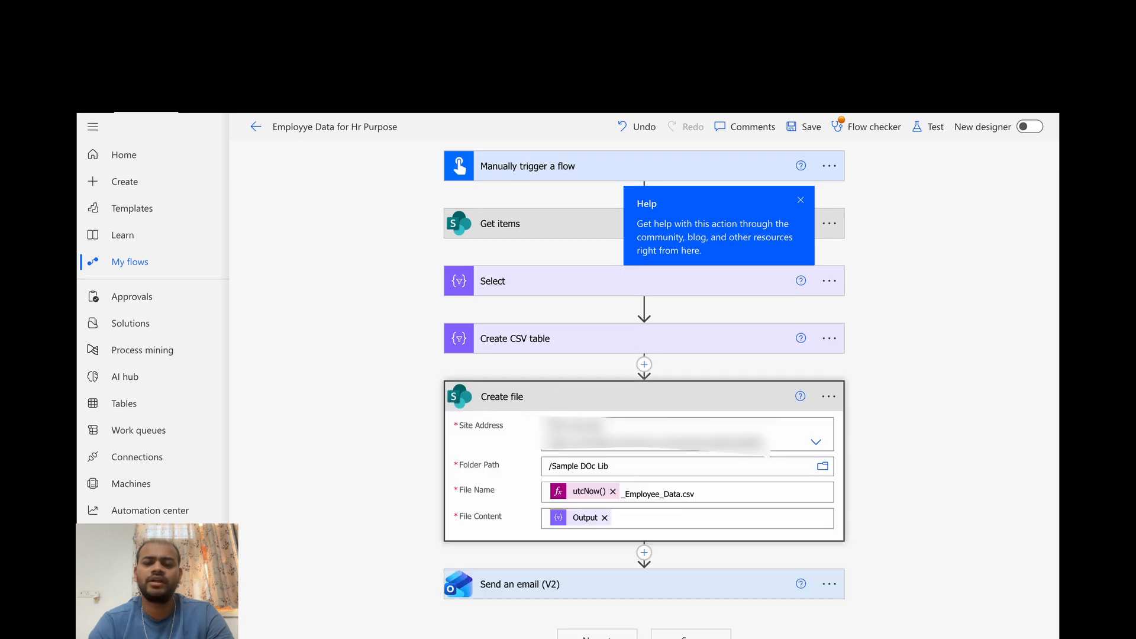
pyautogui.click(527, 397)
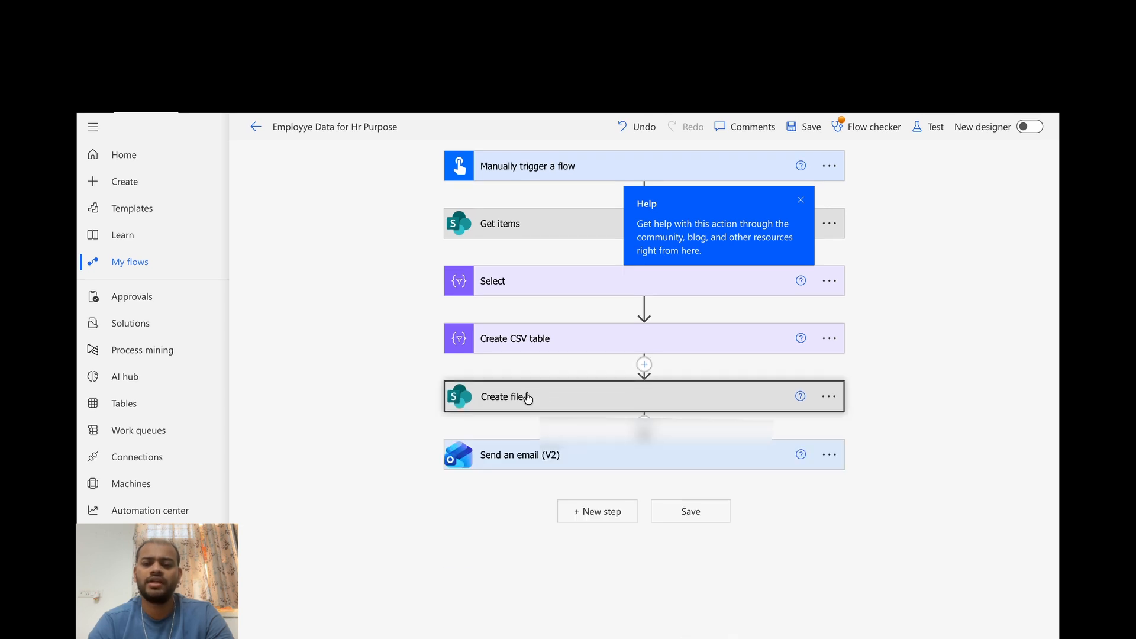
# Step: Save the flow, dismiss the flow checker and run the flow as a manual test
pyautogui.click(806, 126)
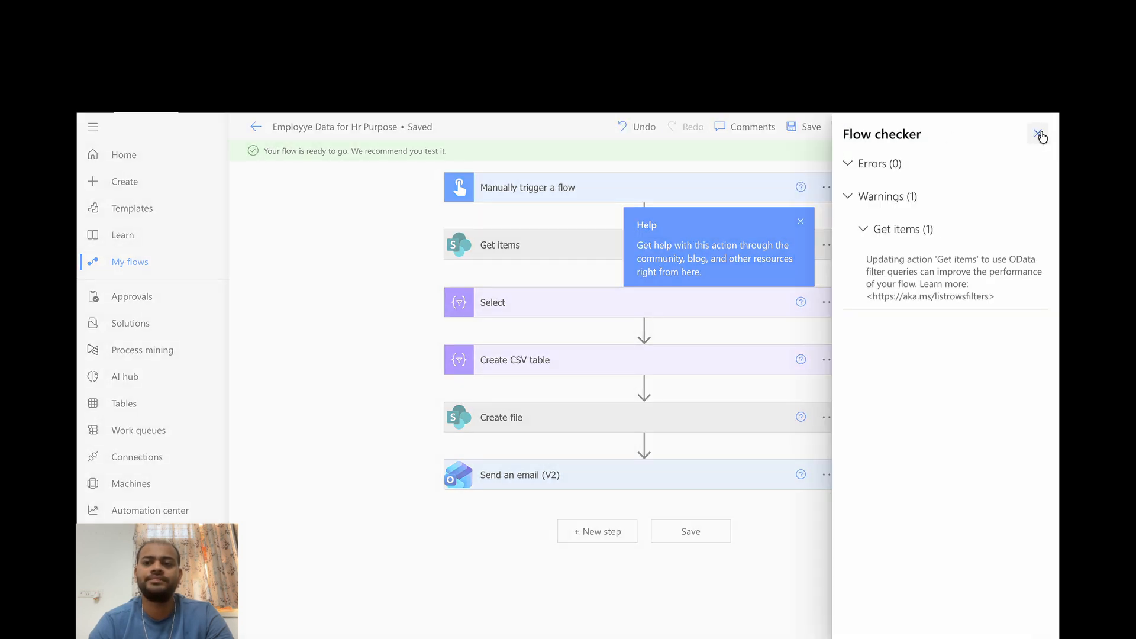
pyautogui.click(1037, 132)
pyautogui.click(926, 127)
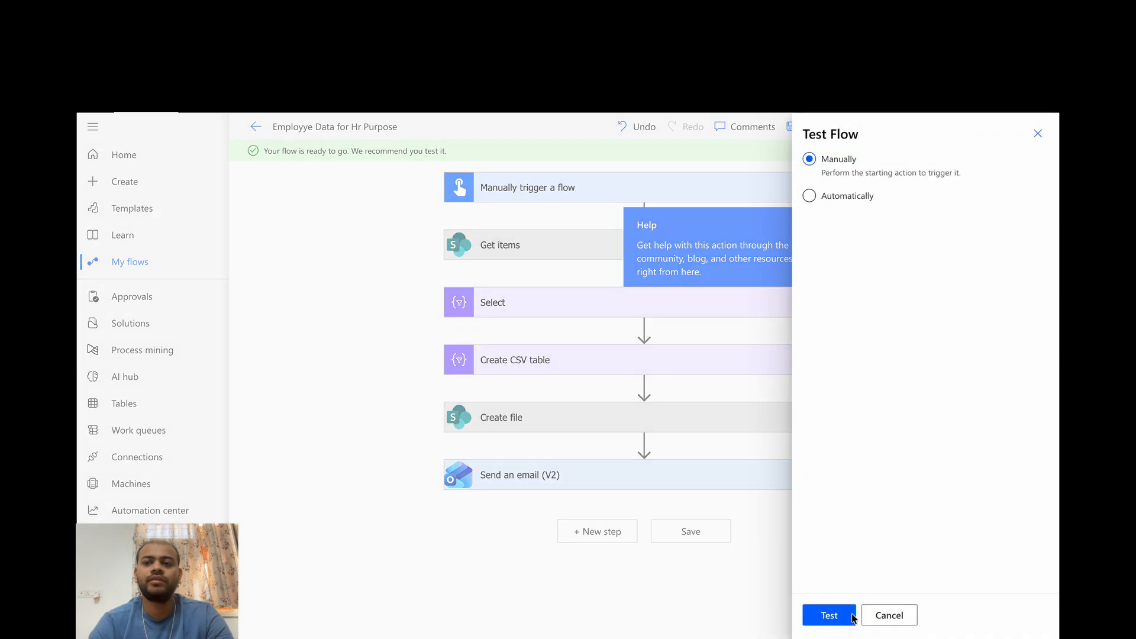
pyautogui.click(830, 617)
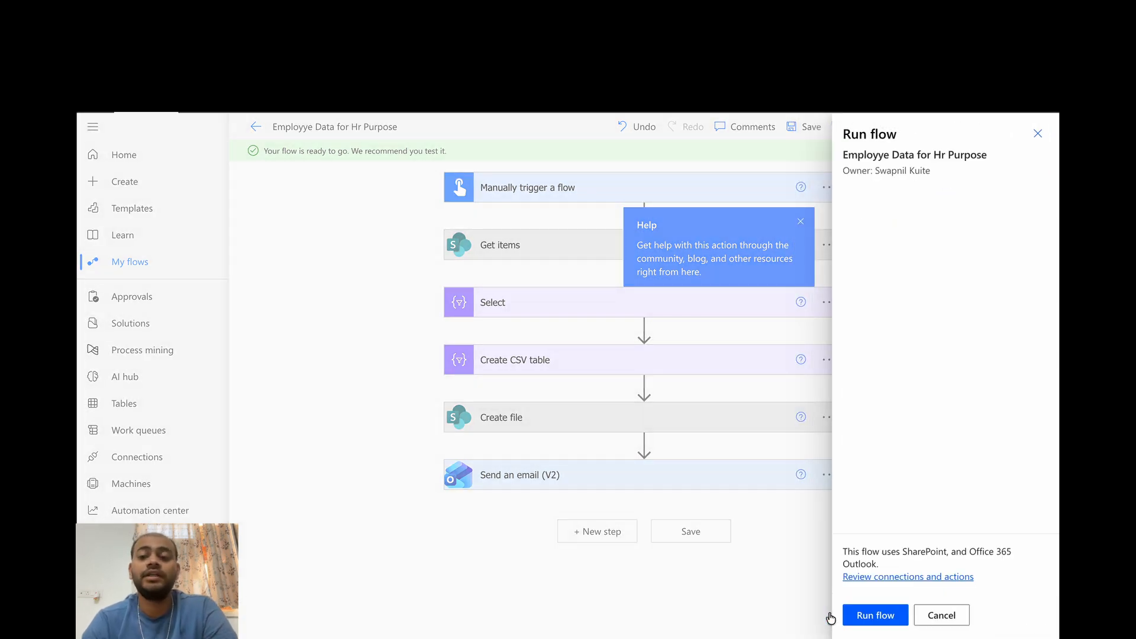
pyautogui.click(865, 614)
pyautogui.click(864, 613)
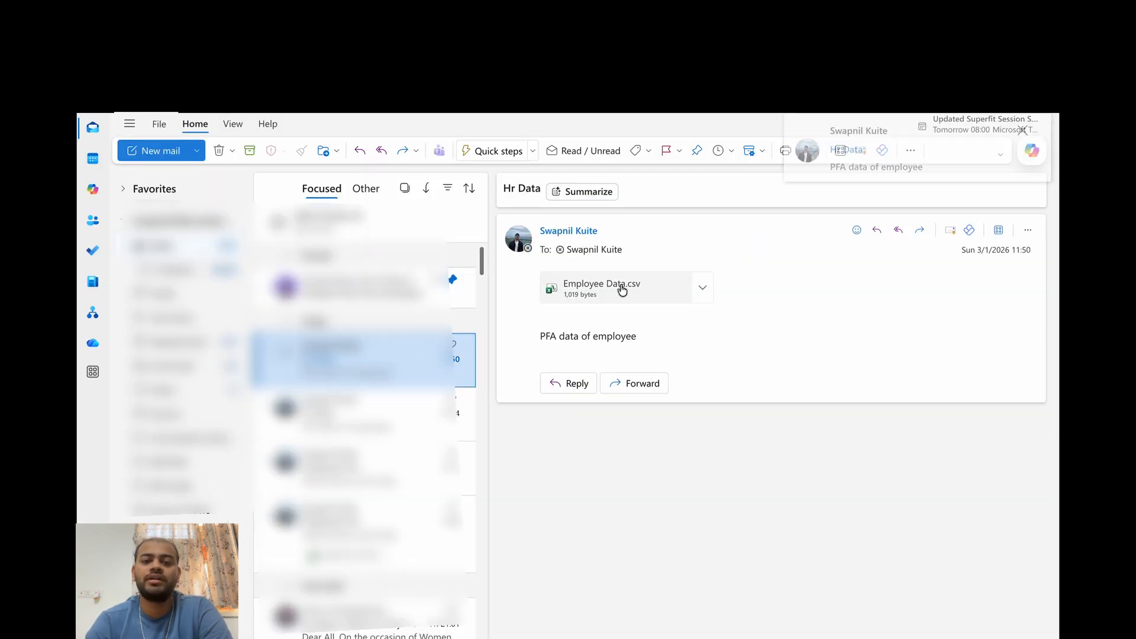
# Step: In Outlook, open the Hr Data email's Employee Data.csv attachment and check the Department, Project Name and Attachment Link header cells
pyautogui.click(622, 290)
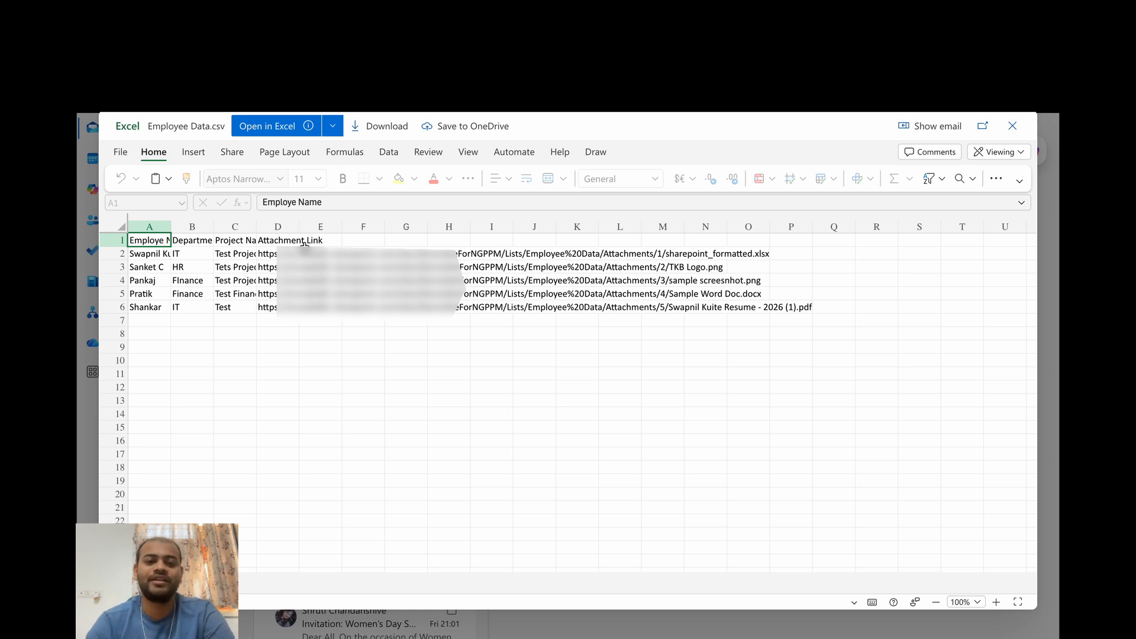
pyautogui.click(187, 240)
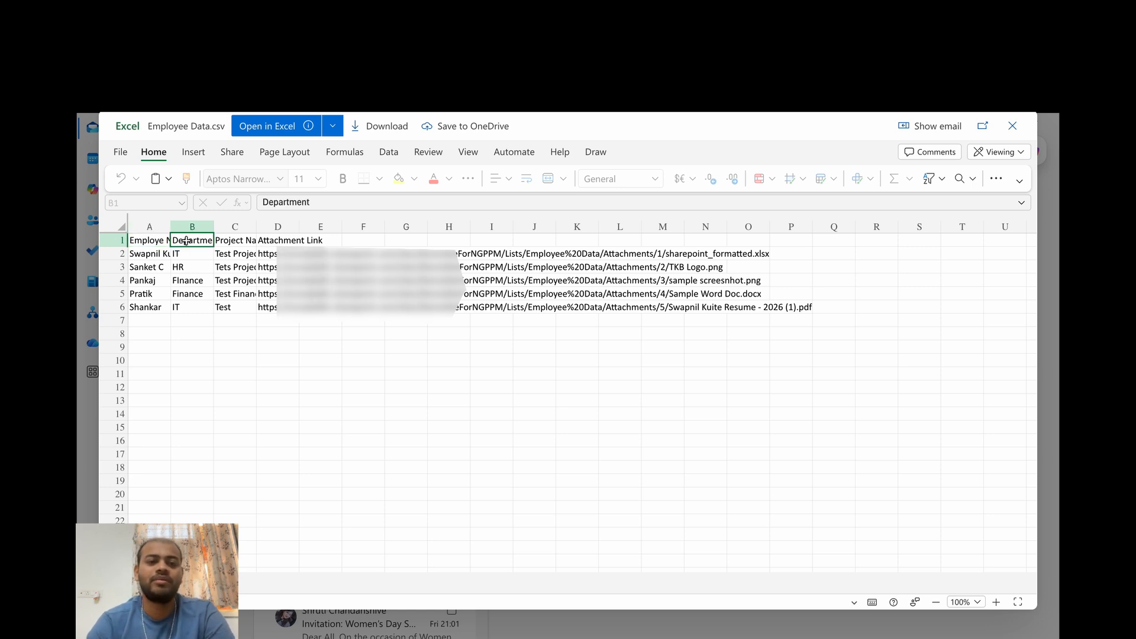
pyautogui.click(247, 242)
pyautogui.click(289, 242)
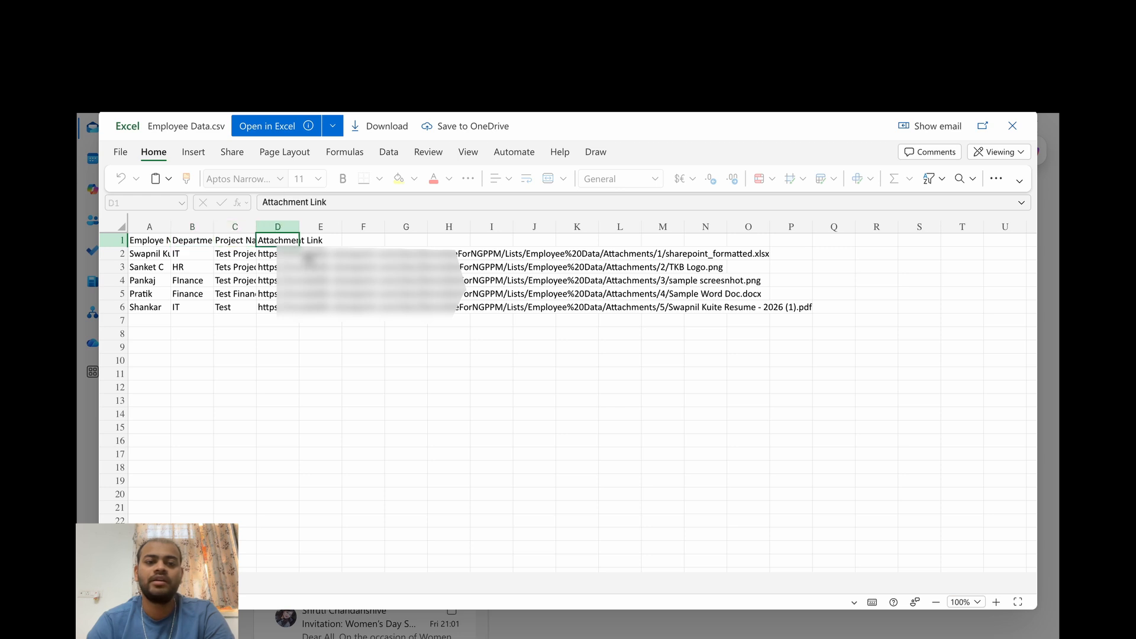
# Step: Check the attachment link cells in the first data row of the emailed CSV and close the attachment preview
pyautogui.click(308, 257)
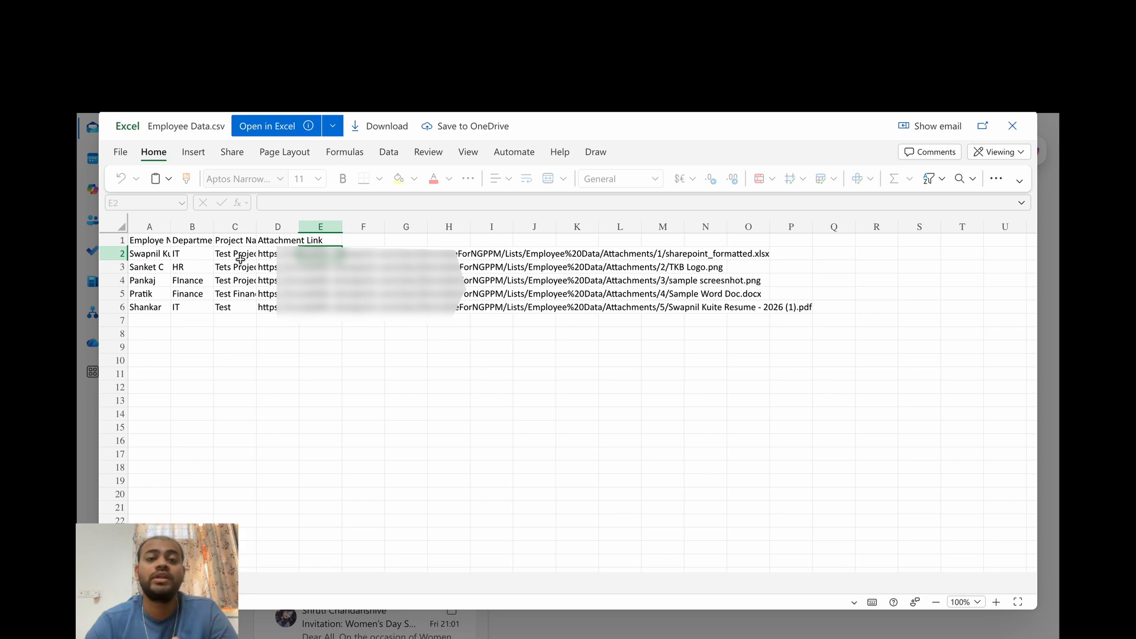
pyautogui.click(1014, 125)
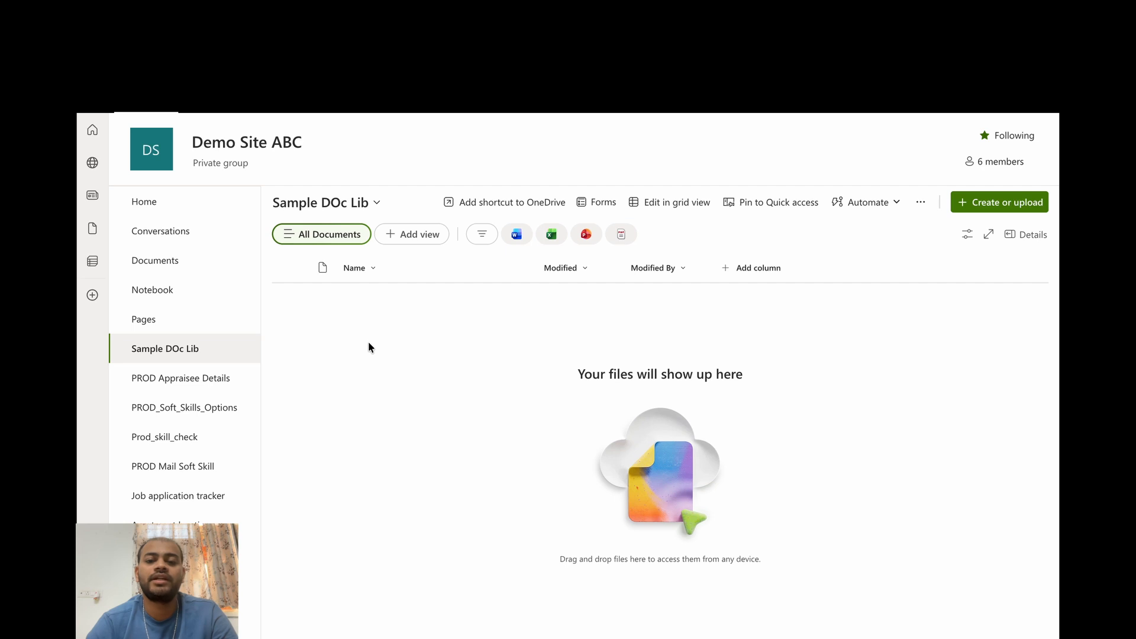
# Step: In SharePoint, refresh the Sample DOc Lib library and open the timestamped employee CSV file to check its contents
pyautogui.press('F5')
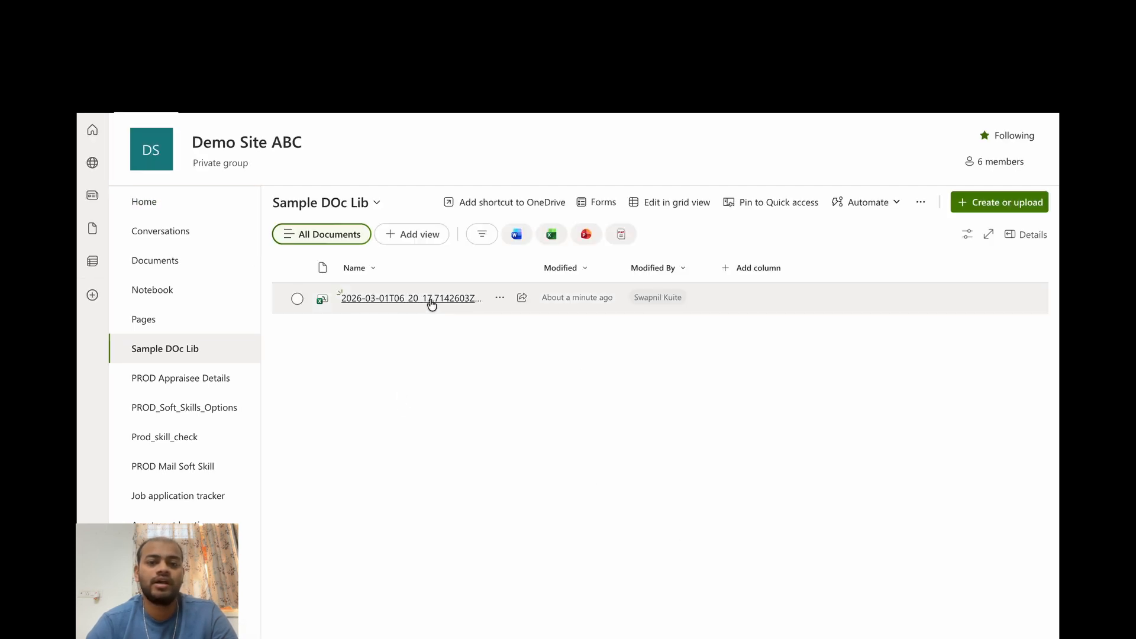
pyautogui.moveTo(420, 303)
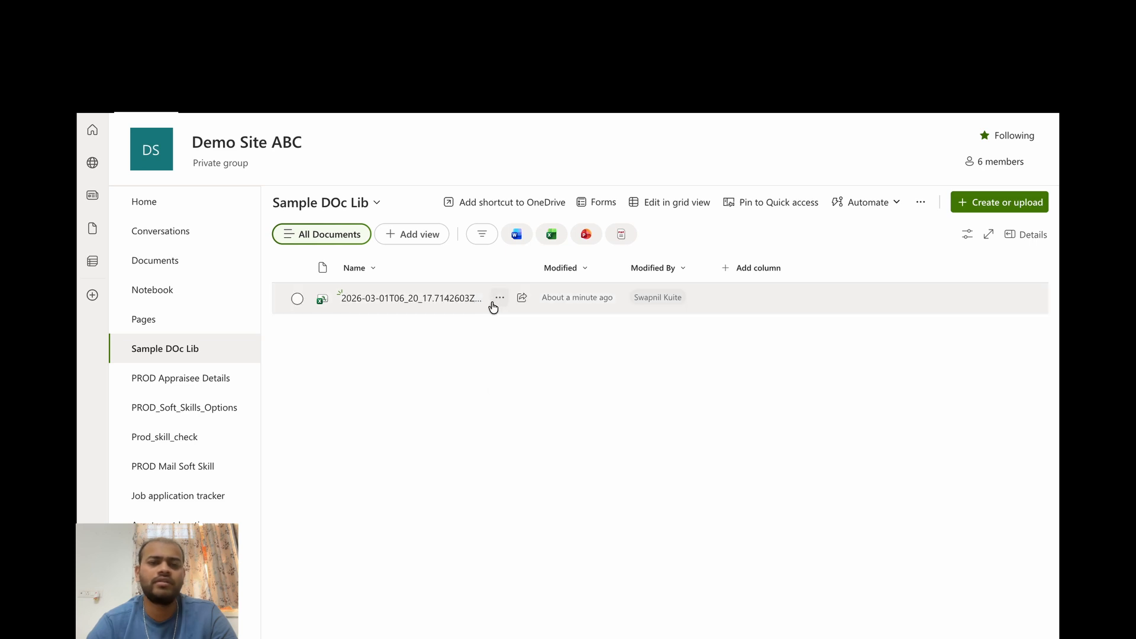
pyautogui.click(457, 299)
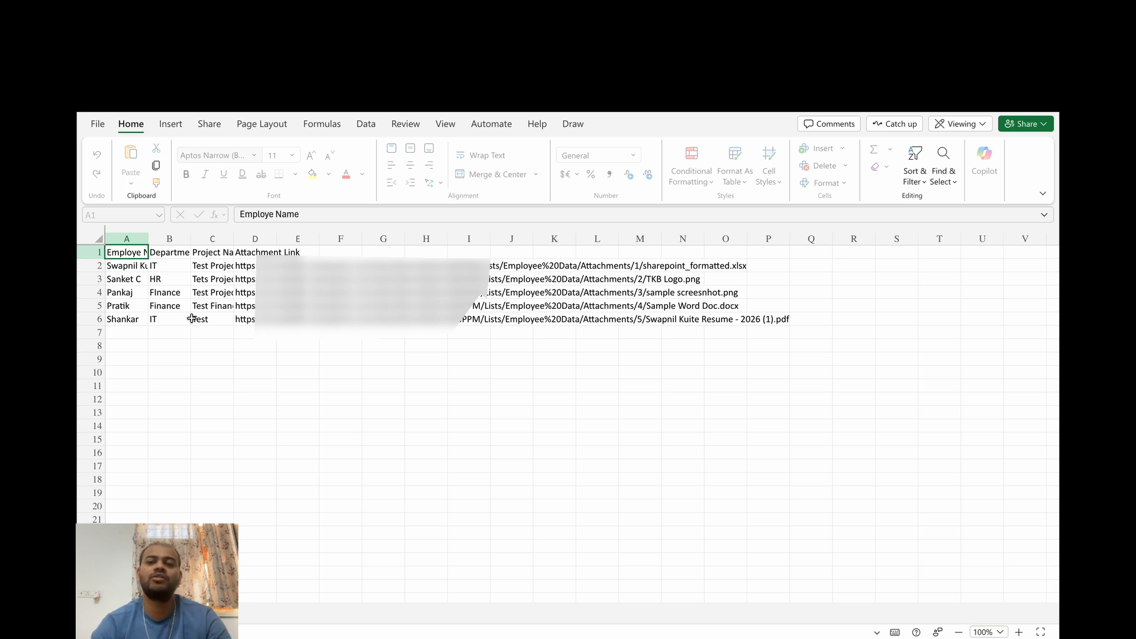
# Step: Return to Sample DOc Lib, deselect the CSV file and switch back to the flow run in Power Automate
pyautogui.hotkey('ctrl', 'shift', 'Tab')
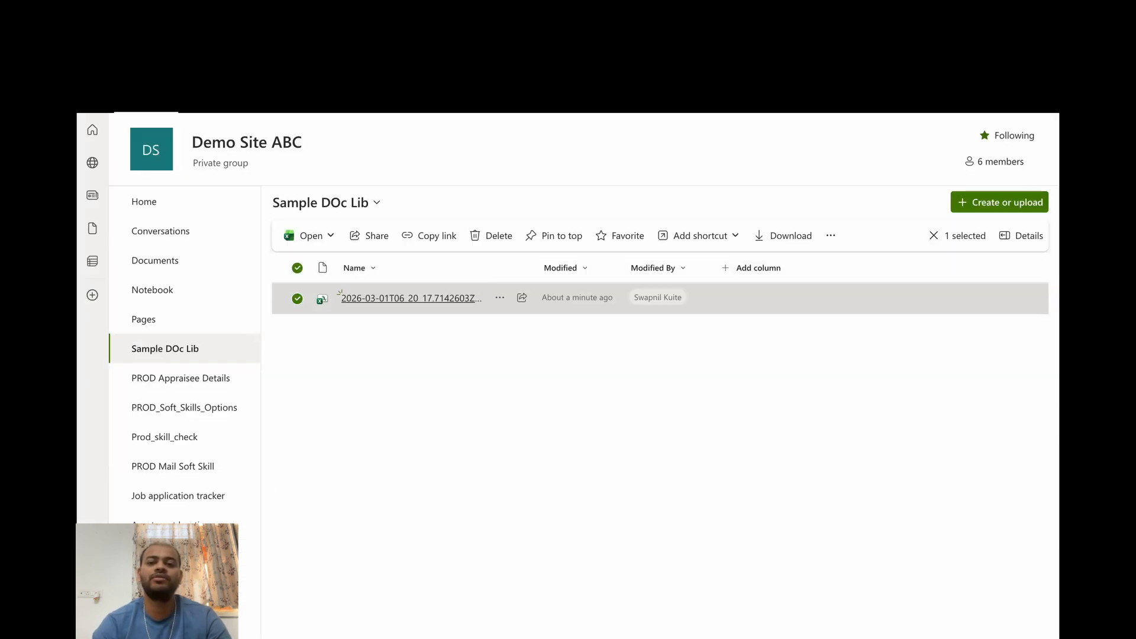
pyautogui.click(416, 355)
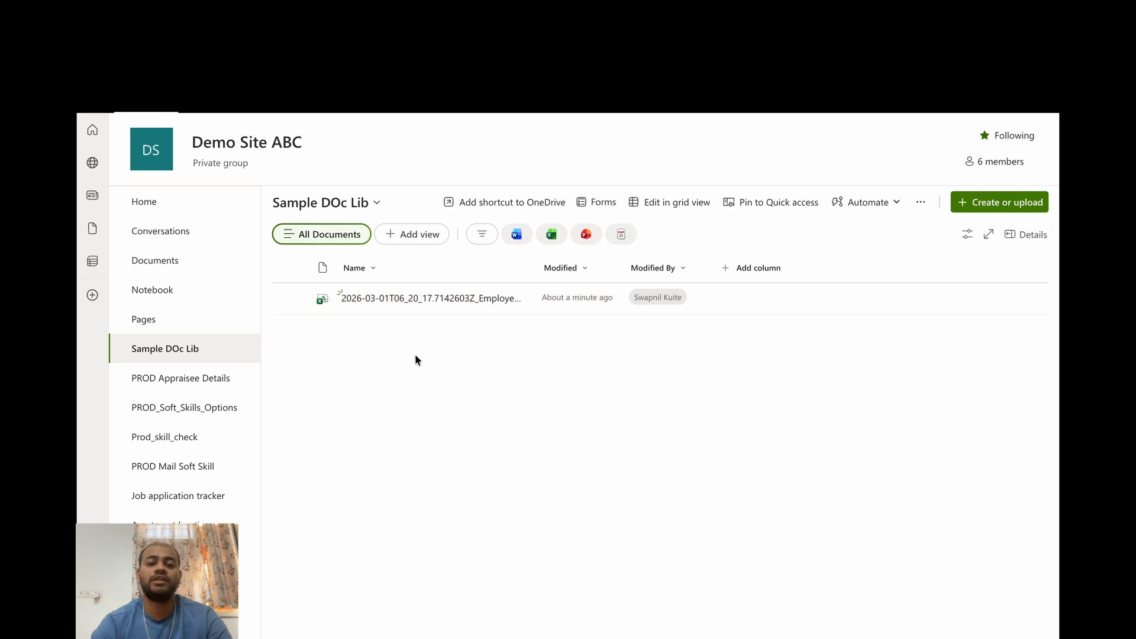
pyautogui.hotkey('ctrl', 'shift', 'Tab')
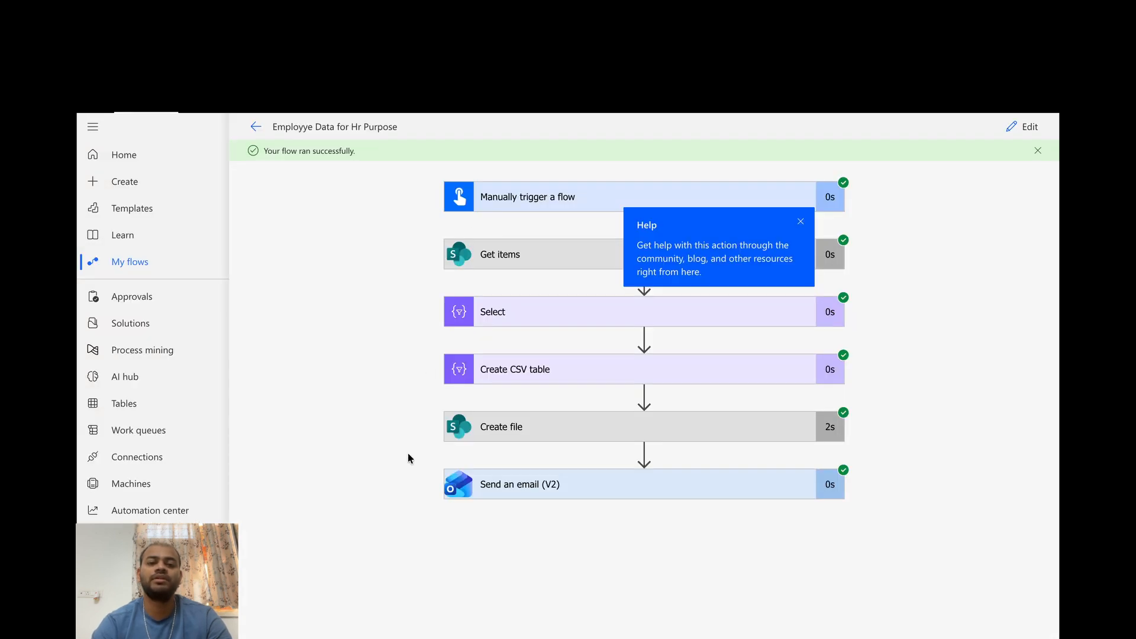